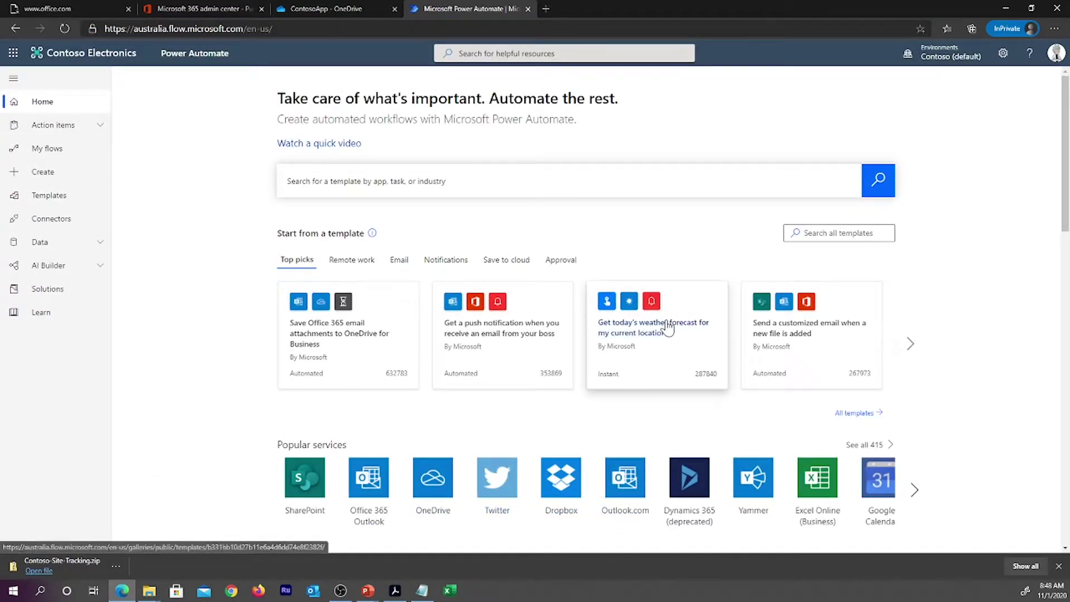
# Step: Find and open the 'Save Office 365 email attachments to OneDrive for Business' template in the Templates gallery
pyautogui.click(49, 199)
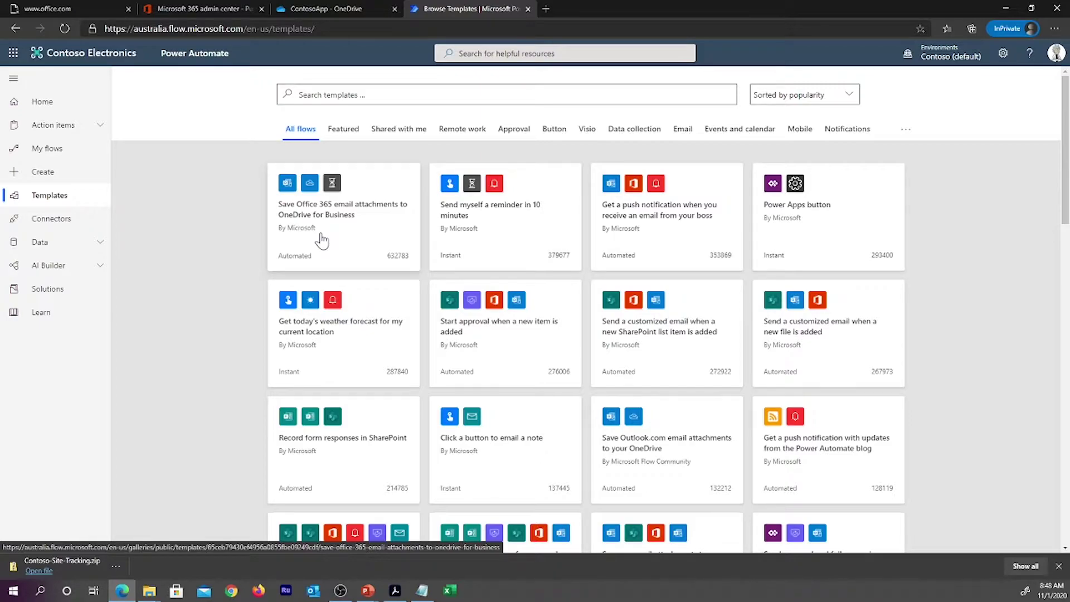
pyautogui.click(423, 95)
pyautogui.write('common data servcie')
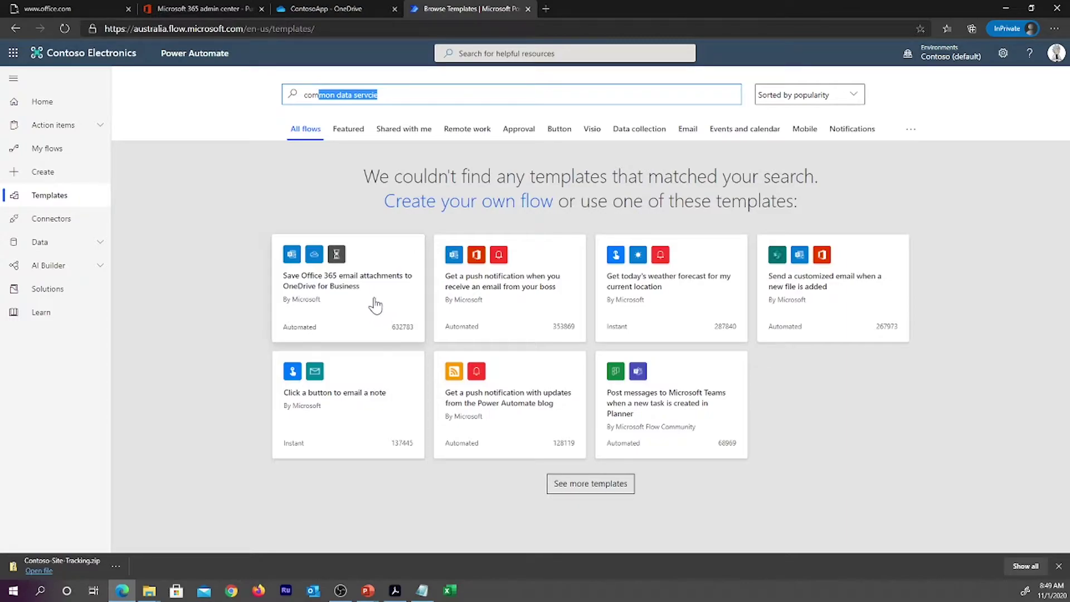
pyautogui.click(368, 308)
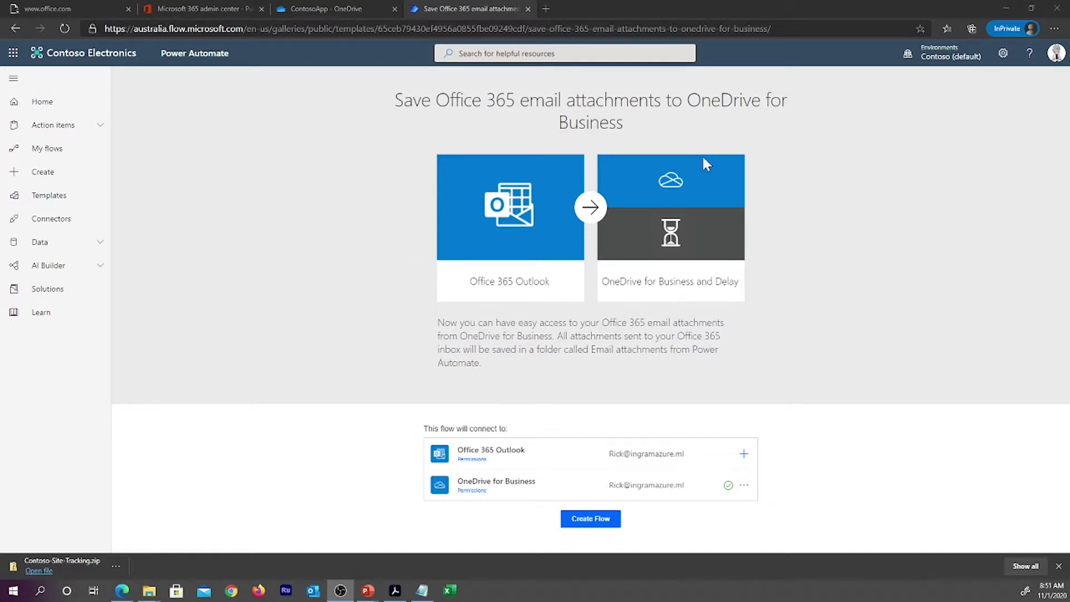
# Step: Create the email-attachments-to-OneDrive flow with its Outlook and OneDrive connections, then open it in the designer
pyautogui.moveTo(391, 101); pyautogui.dragTo(701, 115)
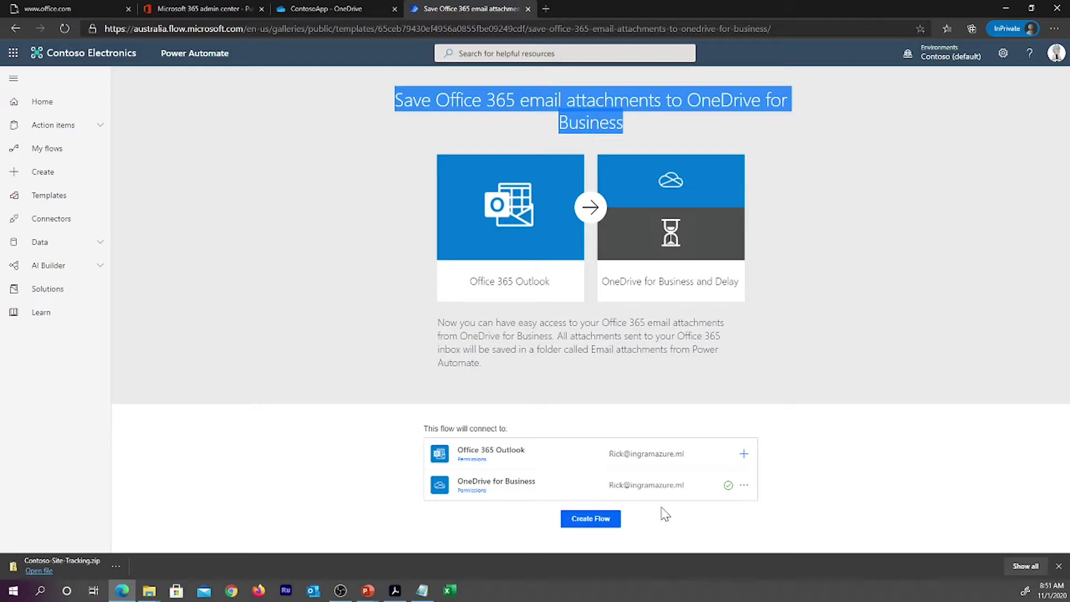
pyautogui.click(589, 520)
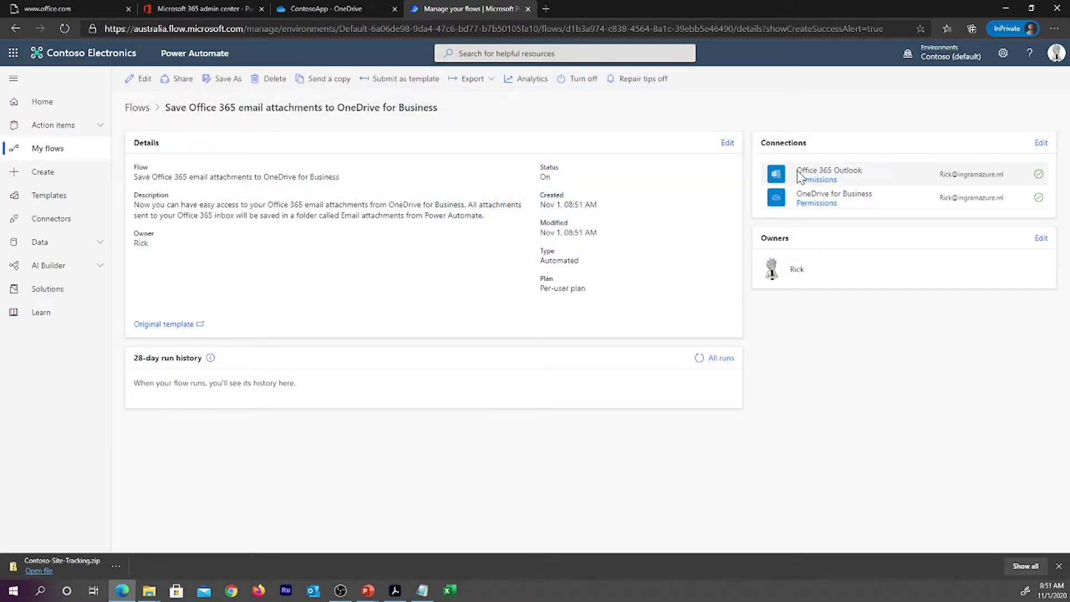
pyautogui.moveTo(798, 173); pyautogui.dragTo(874, 198)
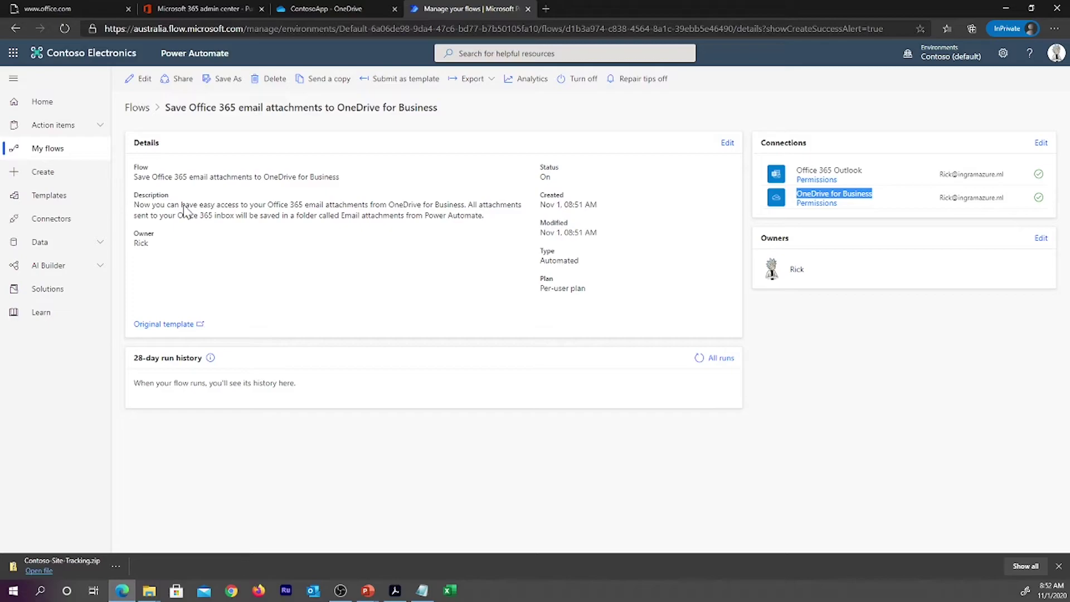
pyautogui.moveTo(184, 206); pyautogui.dragTo(351, 234)
pyautogui.click(148, 84)
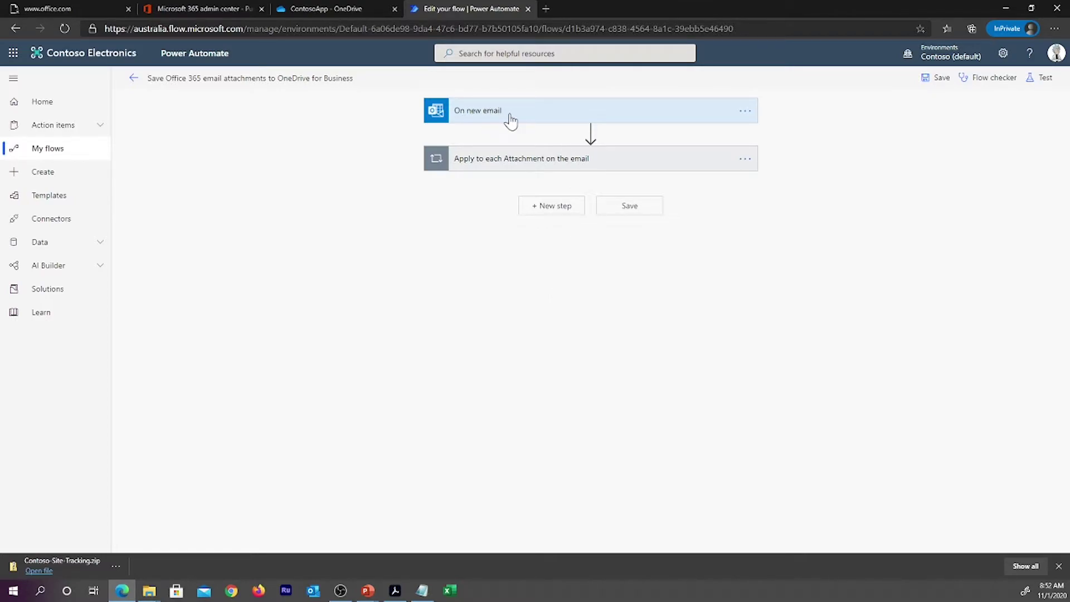
# Step: Expand Apply to each and the Condition to inspect the Create file retry action
pyautogui.click(518, 162)
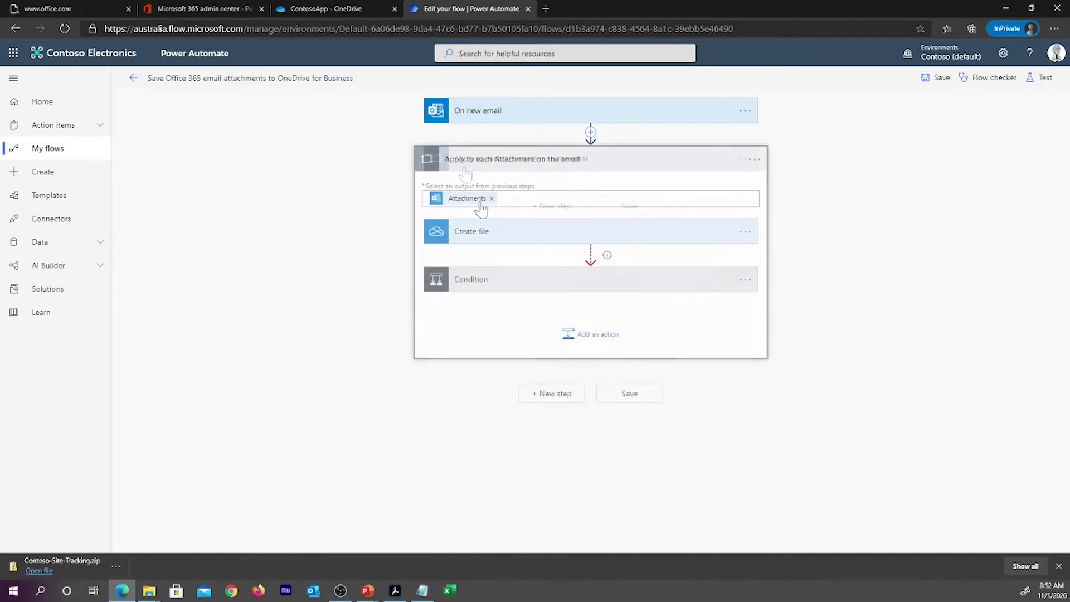
pyautogui.click(541, 282)
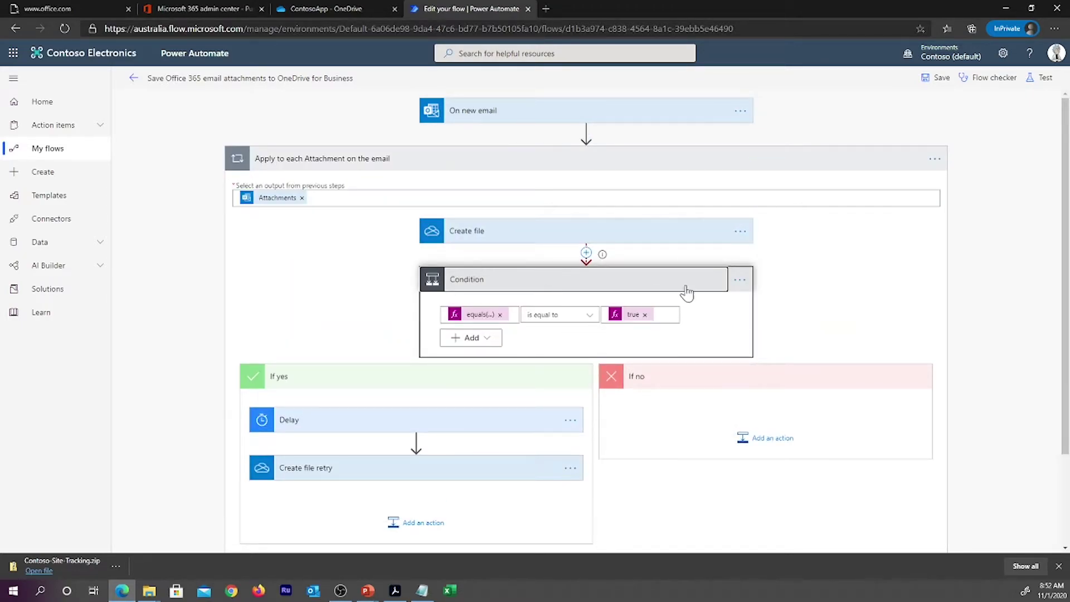
pyautogui.scroll(-1, 709, 294)
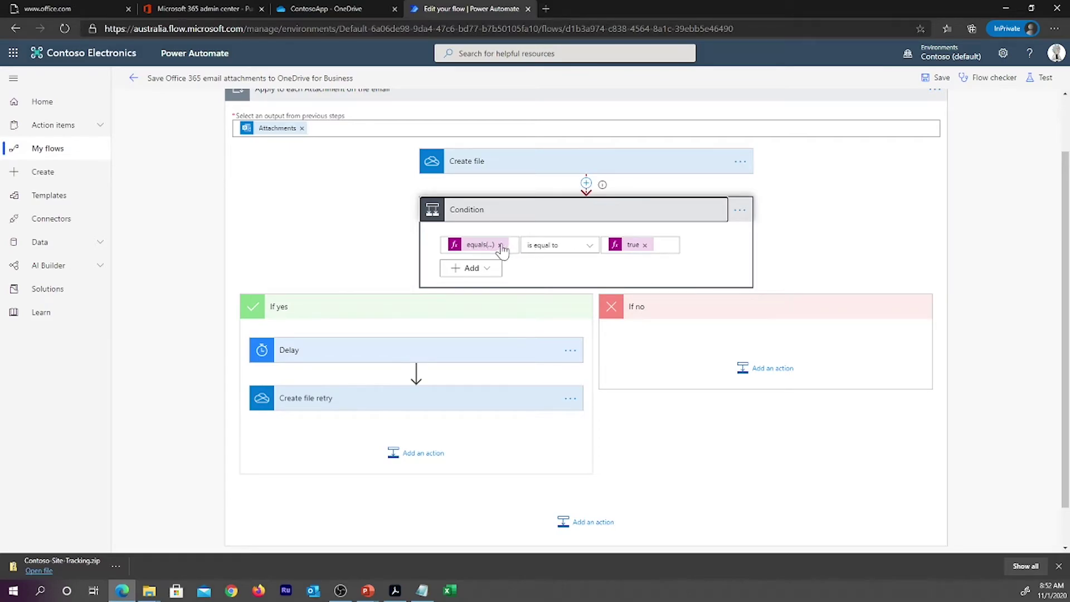
pyautogui.scroll(-1, 383, 363)
pyautogui.click(419, 365)
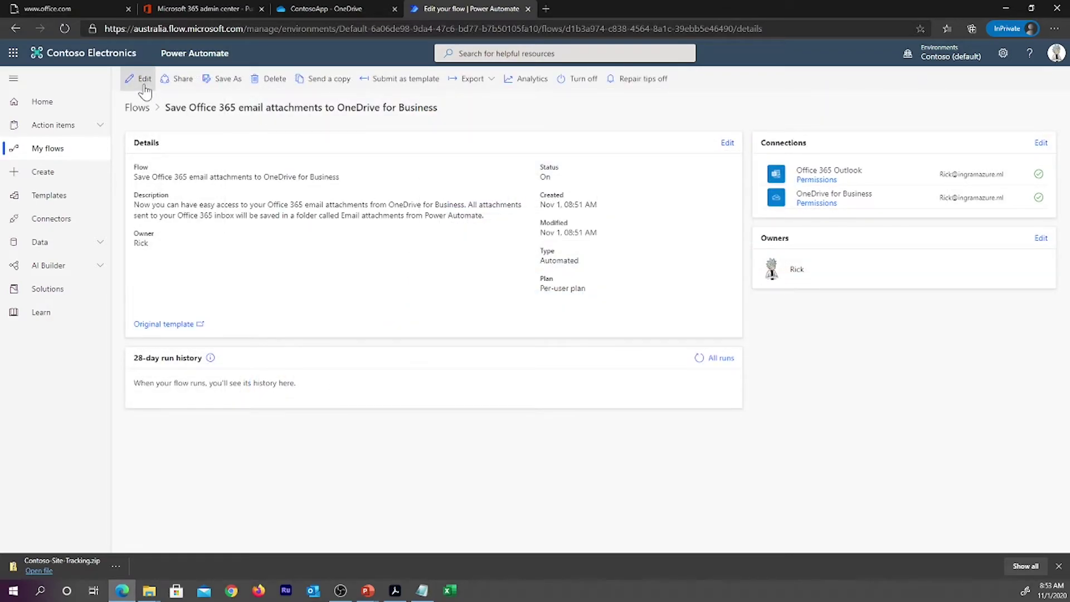
# Step: Reopen the flow, expand its Create file and Condition steps, and add an action at the end
pyautogui.click(142, 79)
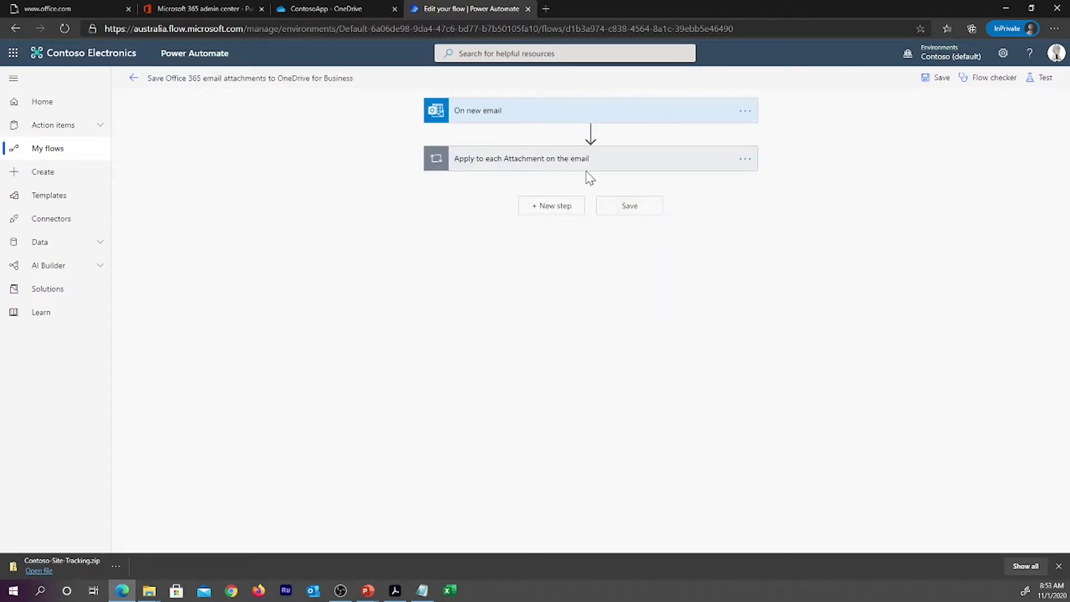
pyautogui.click(568, 161)
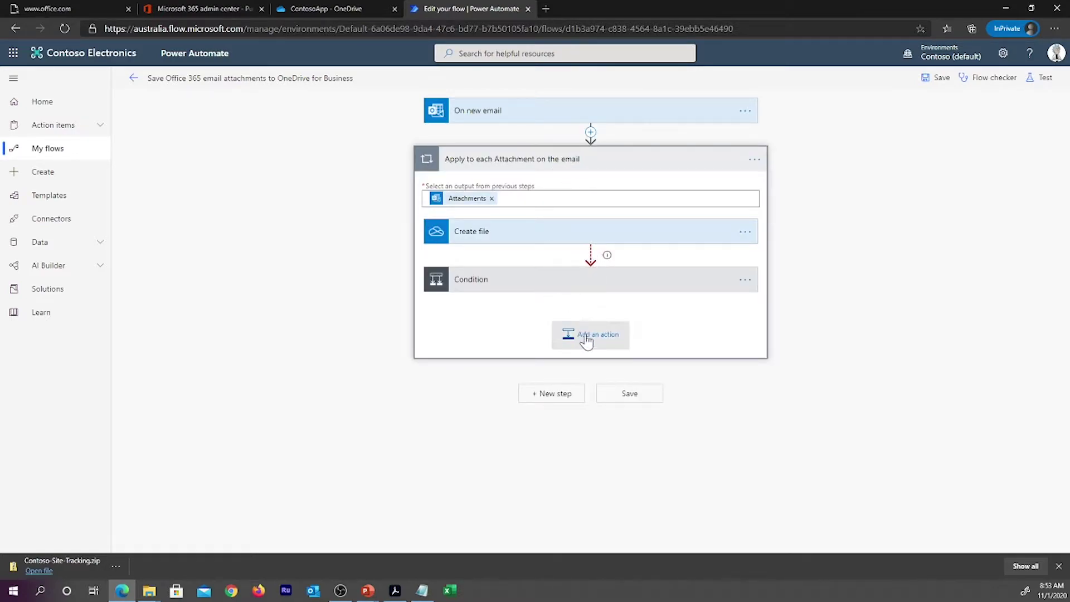
pyautogui.click(527, 237)
pyautogui.click(520, 357)
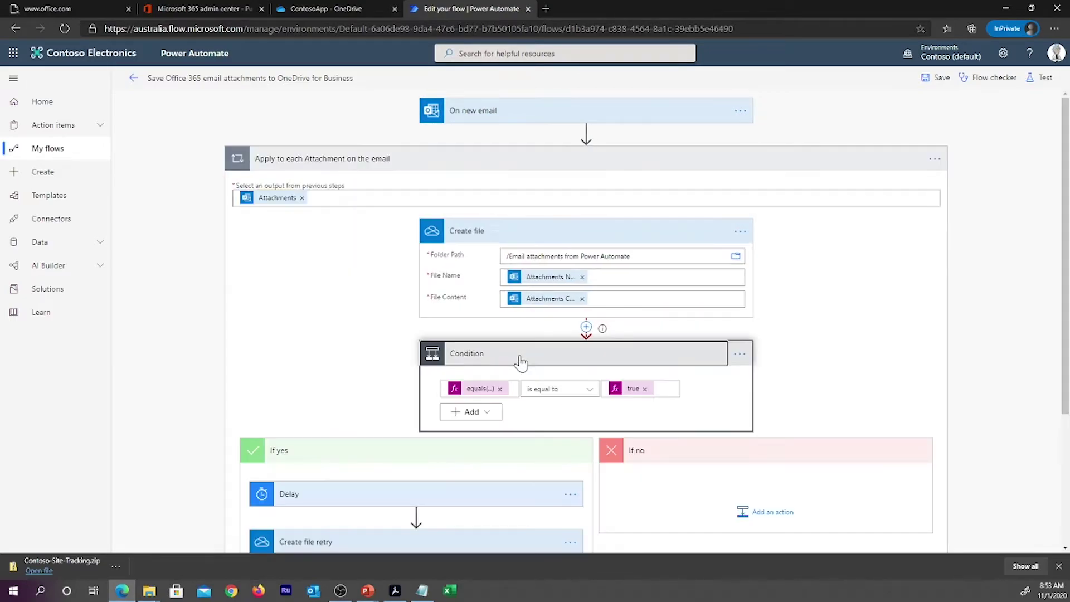
pyautogui.scroll(-3, 561, 286)
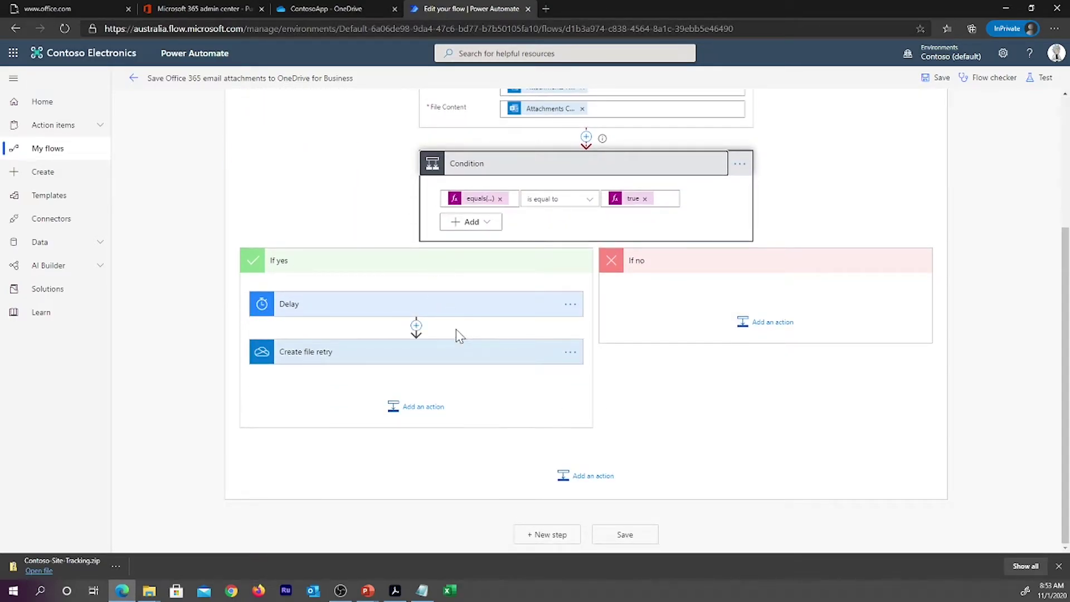
pyautogui.click(438, 354)
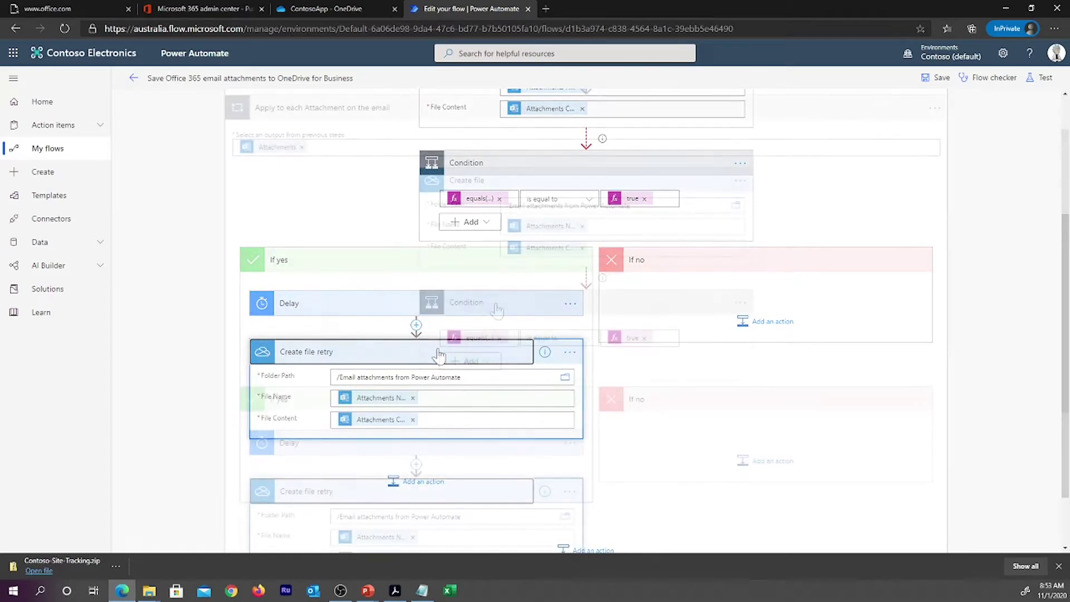
pyautogui.scroll(3, 496, 311)
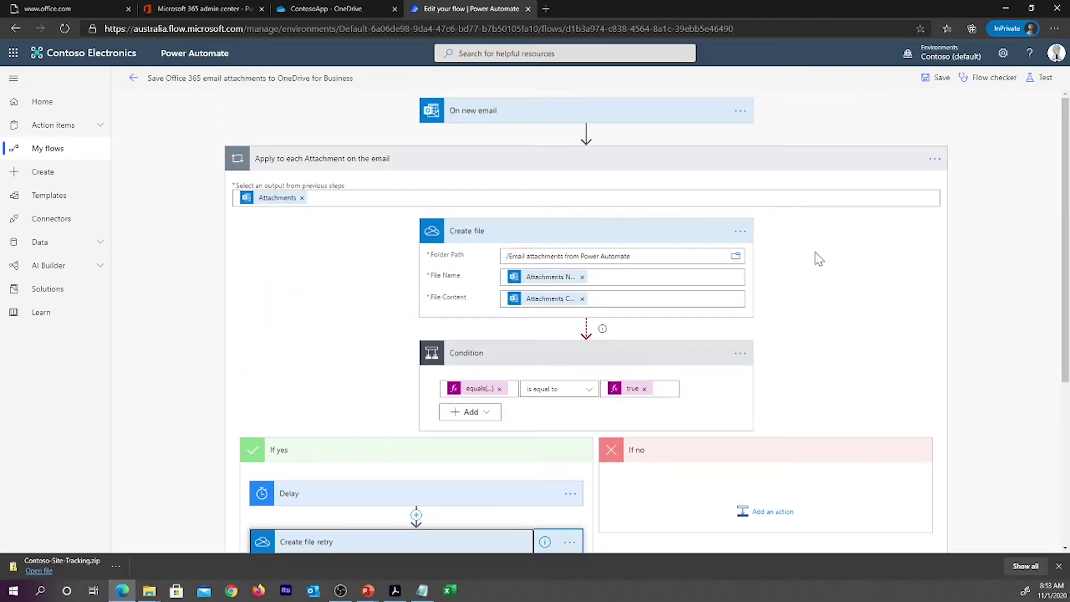
pyautogui.scroll(-3, 834, 276)
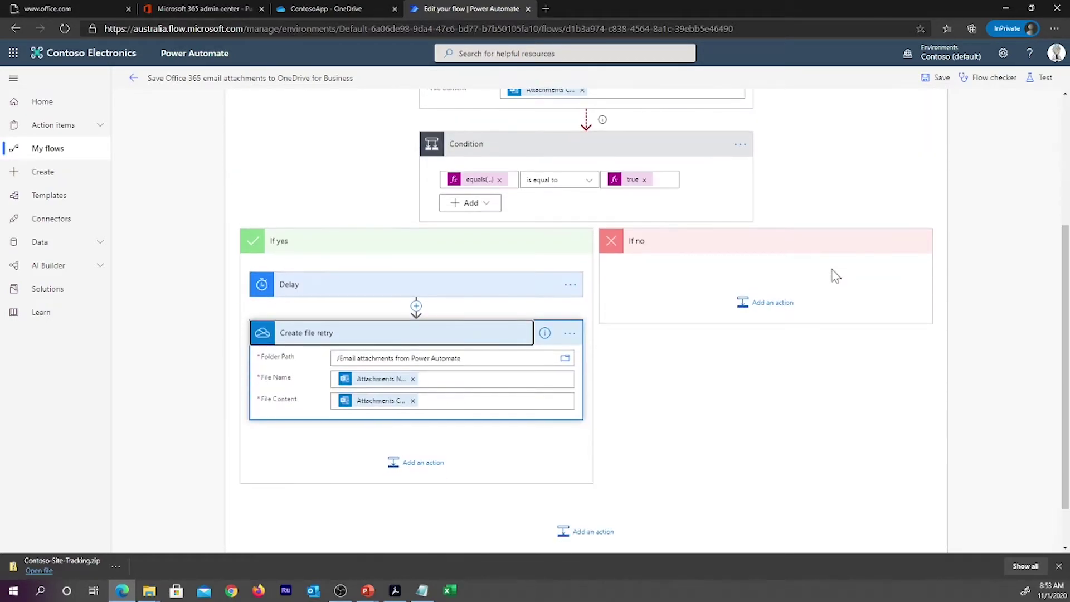
pyautogui.scroll(3, 834, 276)
pyautogui.scroll(-2, 834, 276)
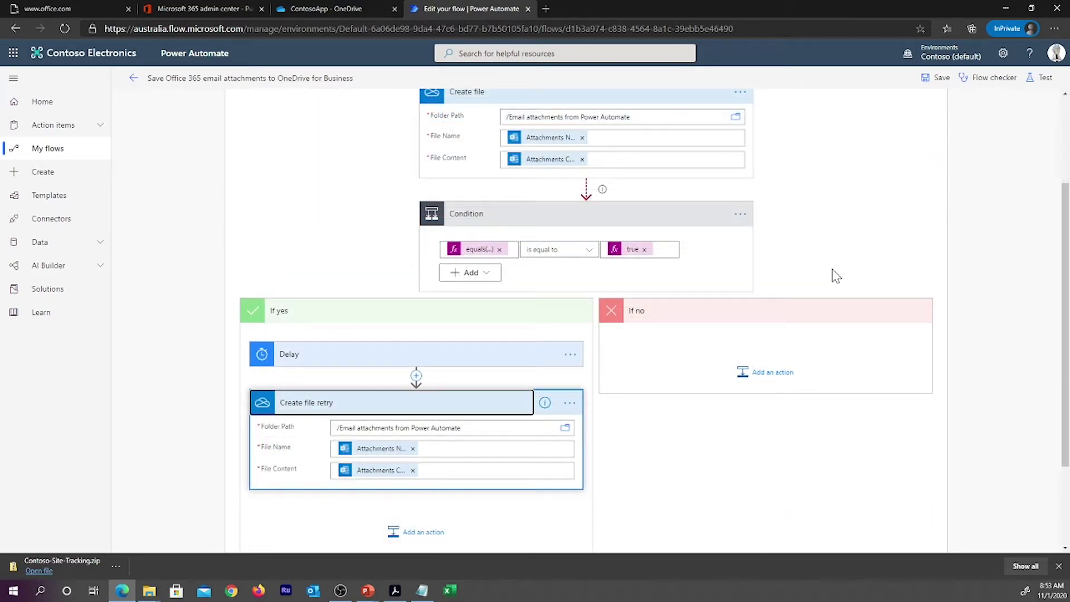
pyautogui.scroll(-2, 835, 274)
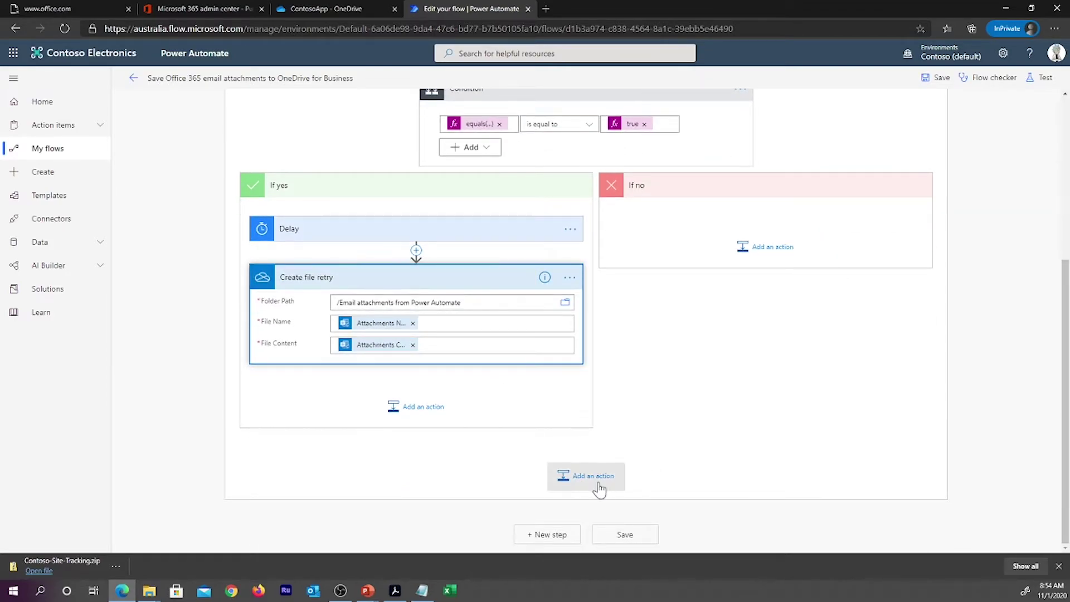
pyautogui.click(582, 477)
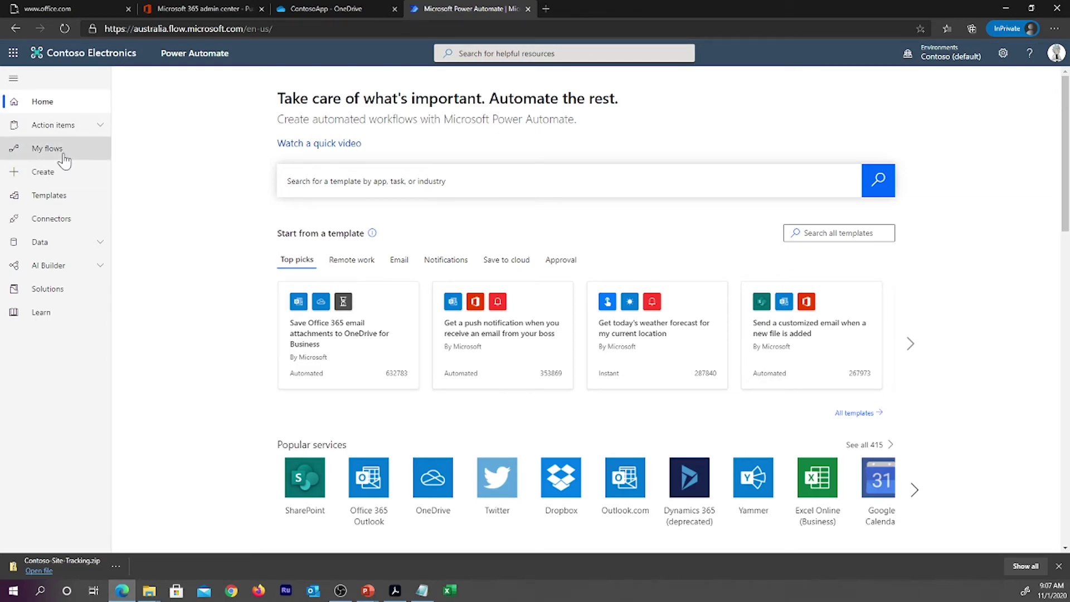
# Step: Go to My flows and bring up the New flow options
pyautogui.click(63, 149)
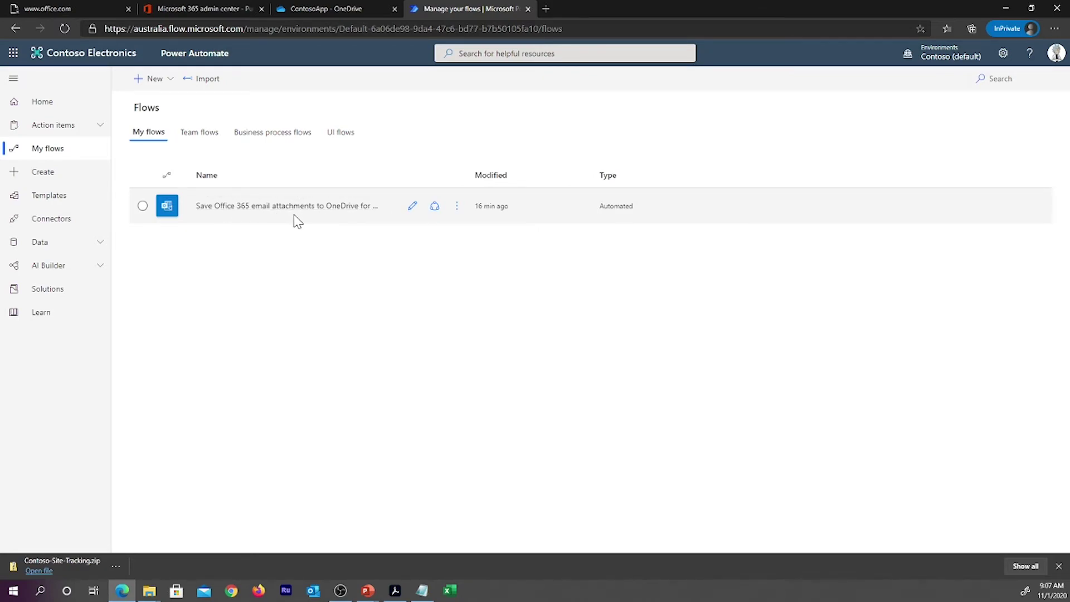
pyautogui.click(151, 79)
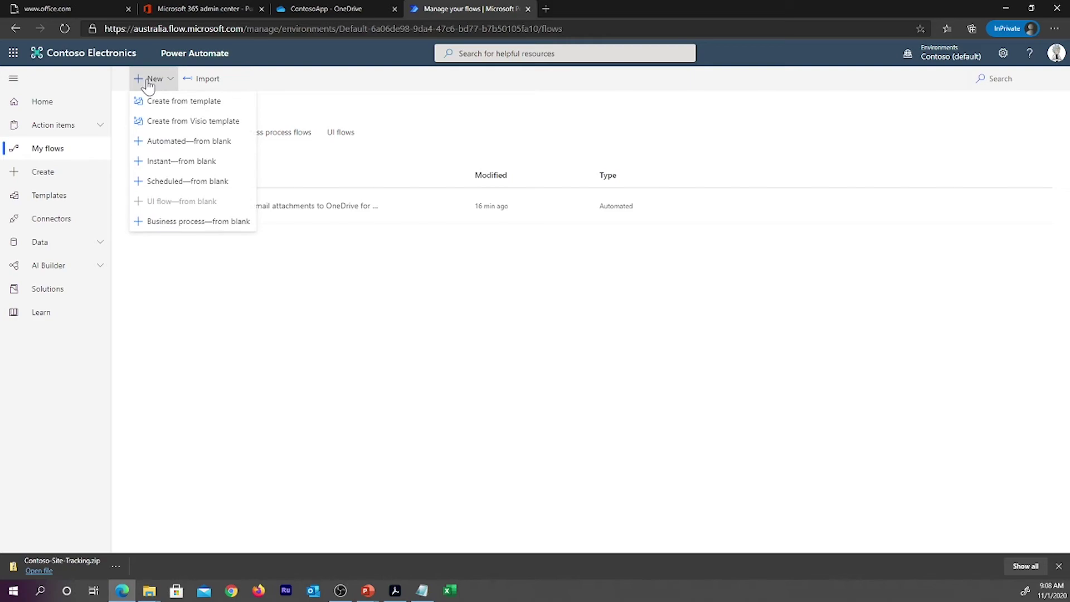
# Step: Start a blank scheduled flow named Sample, starting 11/2/20 at 06:00 AM
pyautogui.click(203, 188)
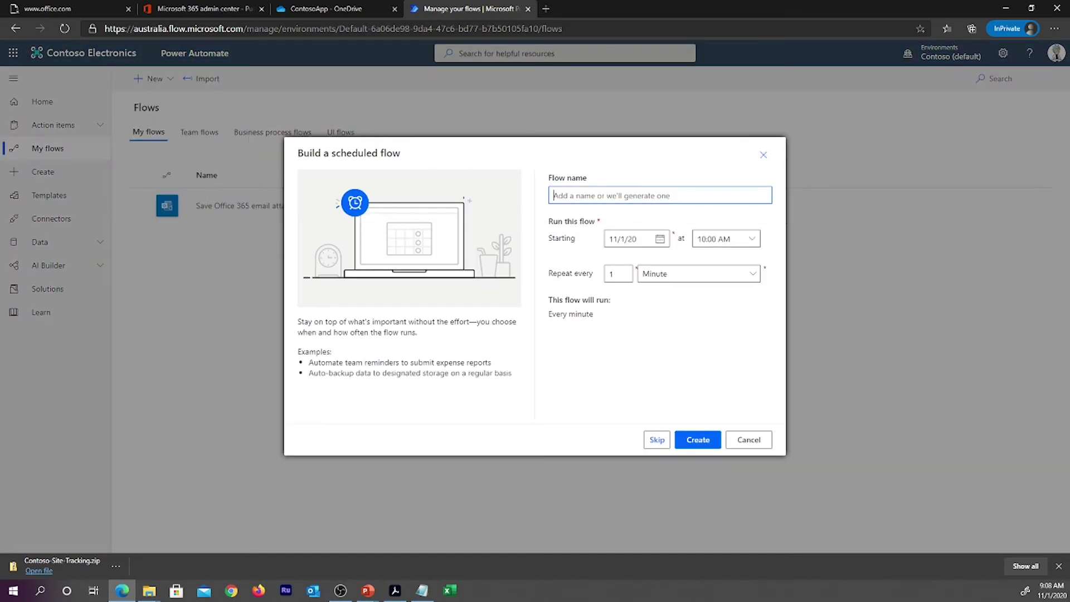
pyautogui.write('Sample')
pyautogui.hotkey('ctrl', 'a')
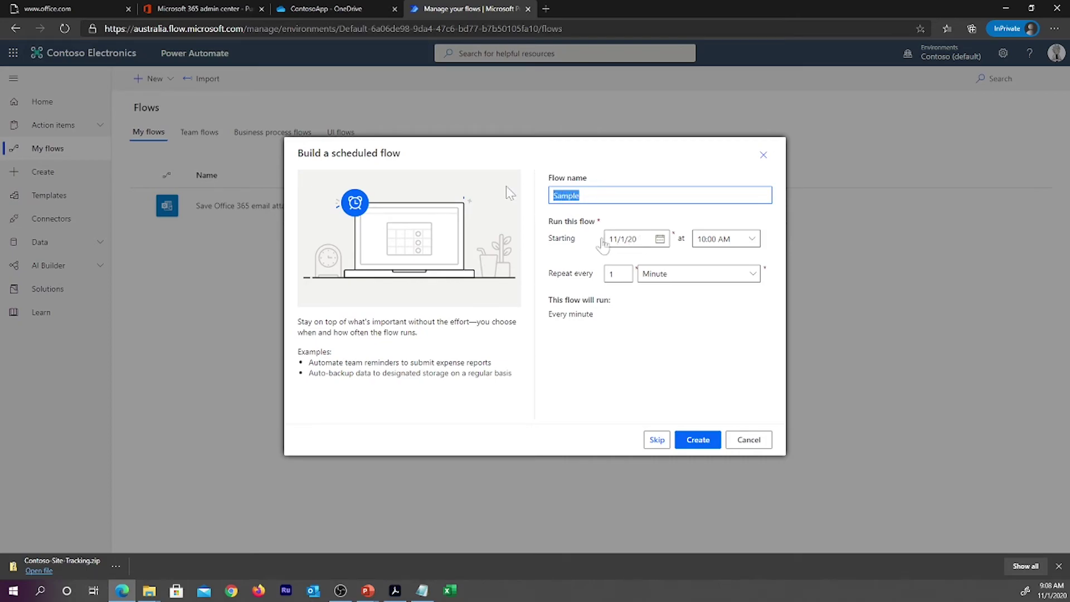
pyautogui.moveTo(555, 223); pyautogui.dragTo(584, 239)
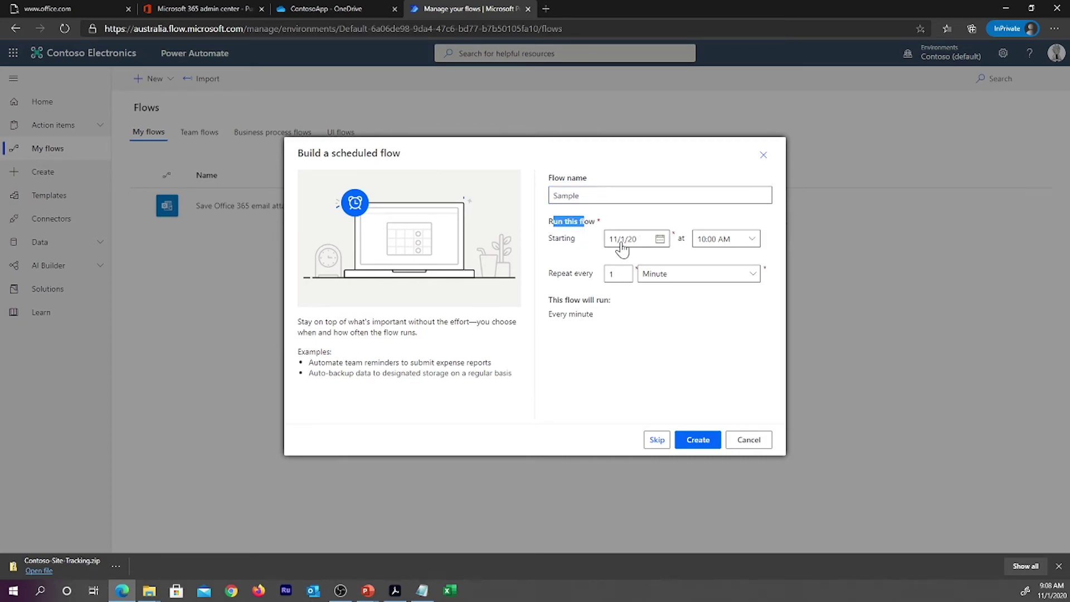
pyautogui.click(661, 240)
pyautogui.click(635, 300)
pyautogui.click(752, 241)
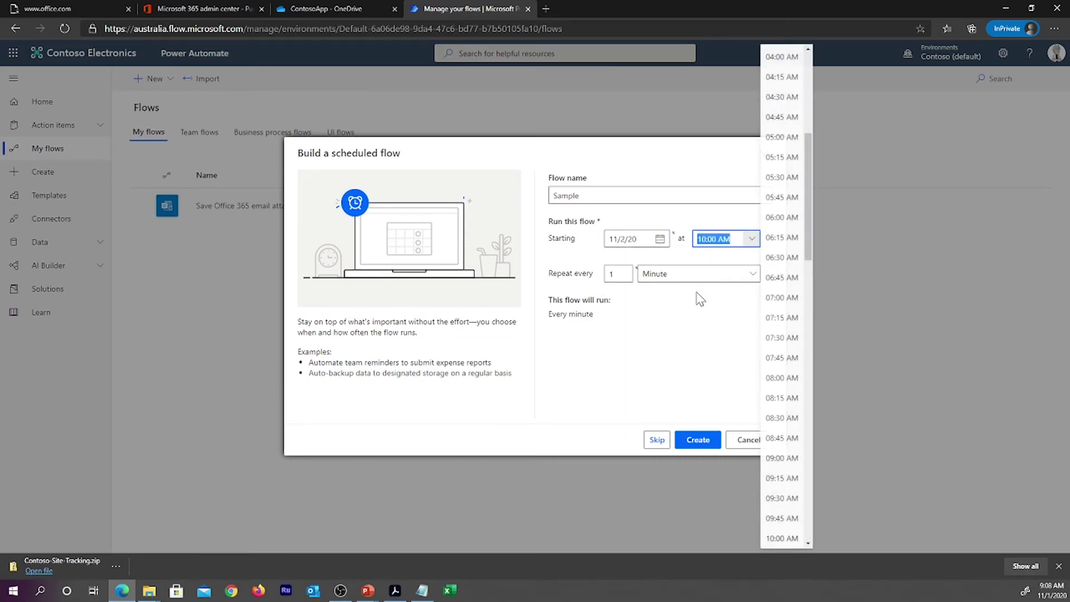
pyautogui.click(802, 219)
# Step: Make it repeat weekly on every day except Wednesday and create the flow
pyautogui.click(580, 279)
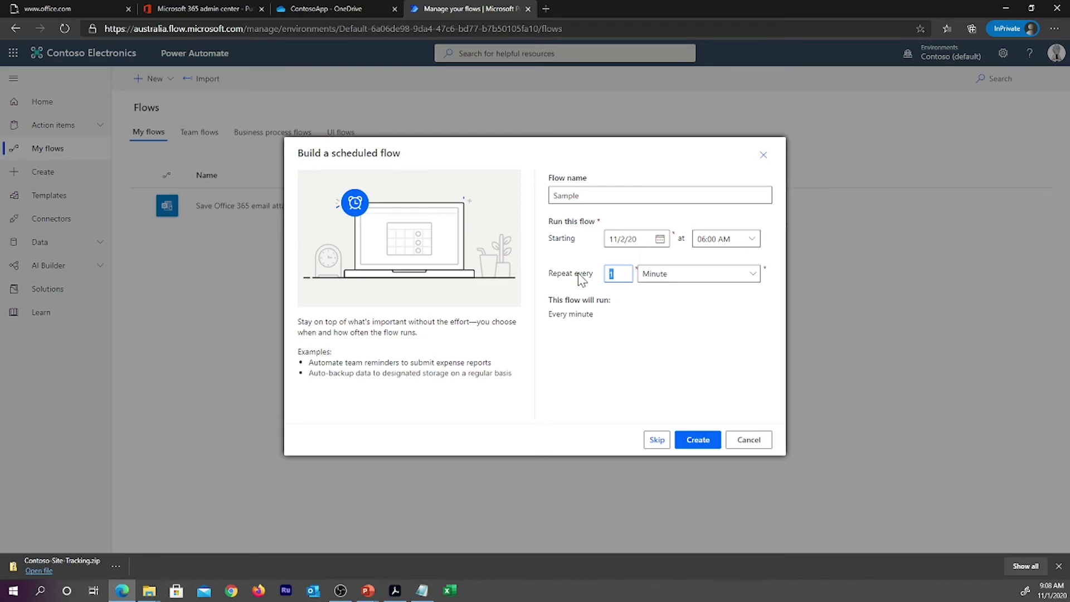
pyautogui.click(662, 286)
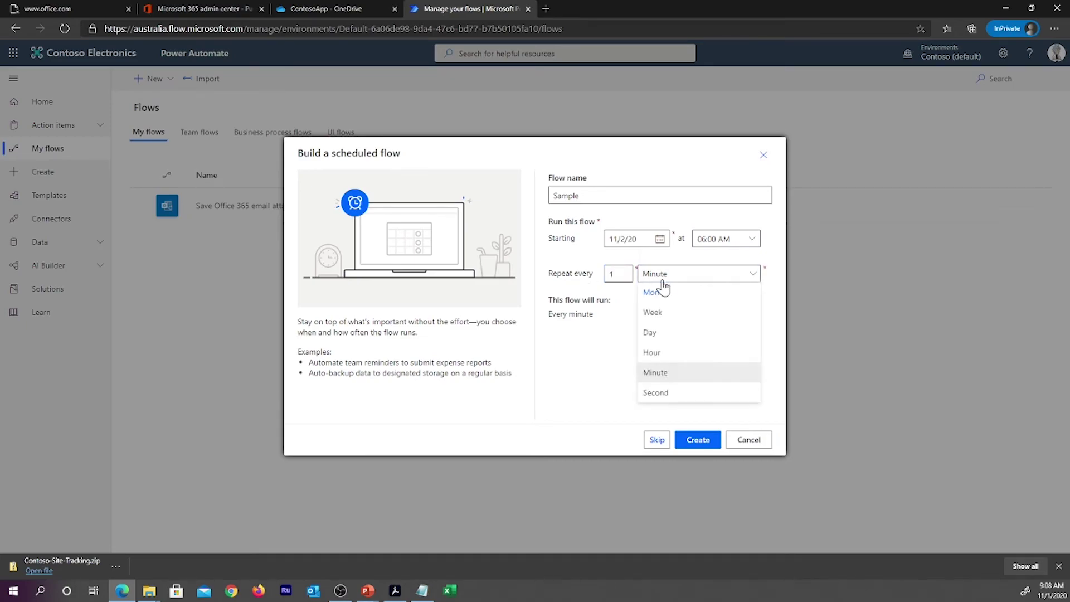
pyautogui.click(657, 316)
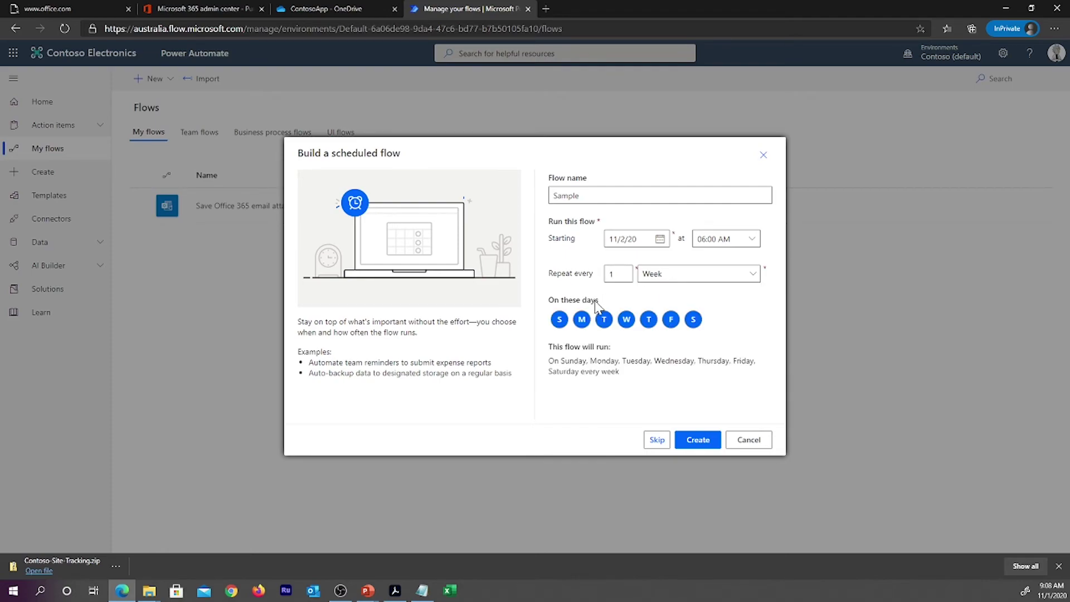
pyautogui.click(626, 319)
pyautogui.click(699, 443)
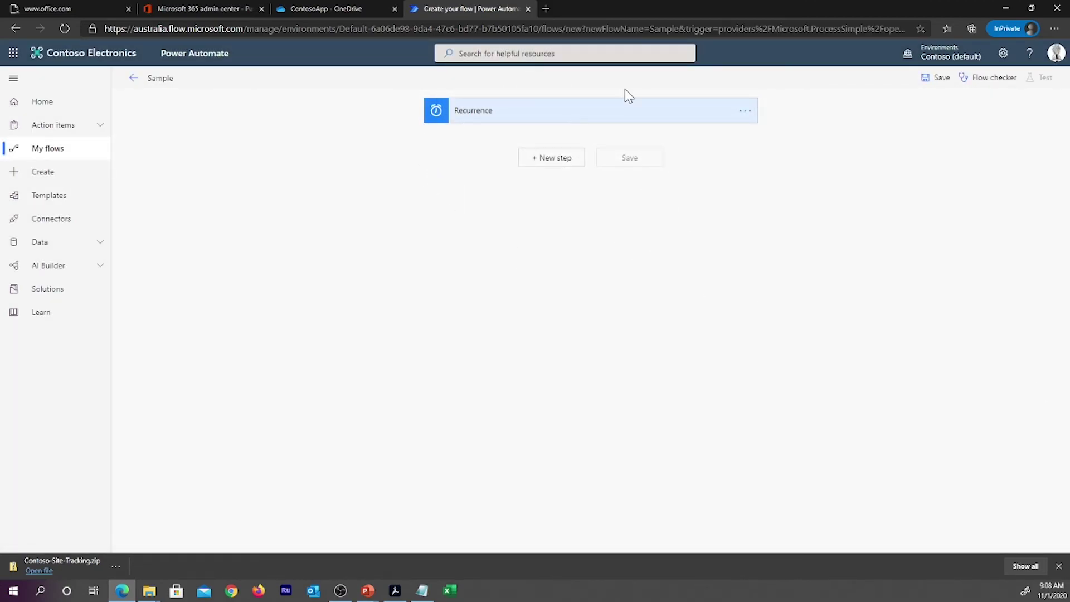
# Step: Add a new step after Recurrence, then edit Recurrence and show its advanced schedule options
pyautogui.click(562, 165)
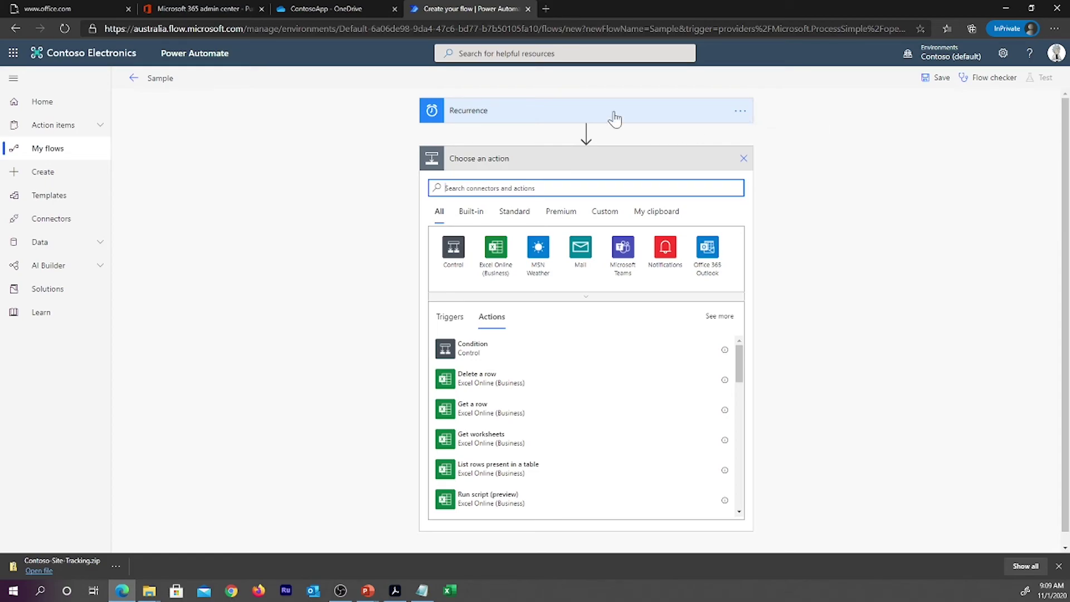
pyautogui.click(523, 120)
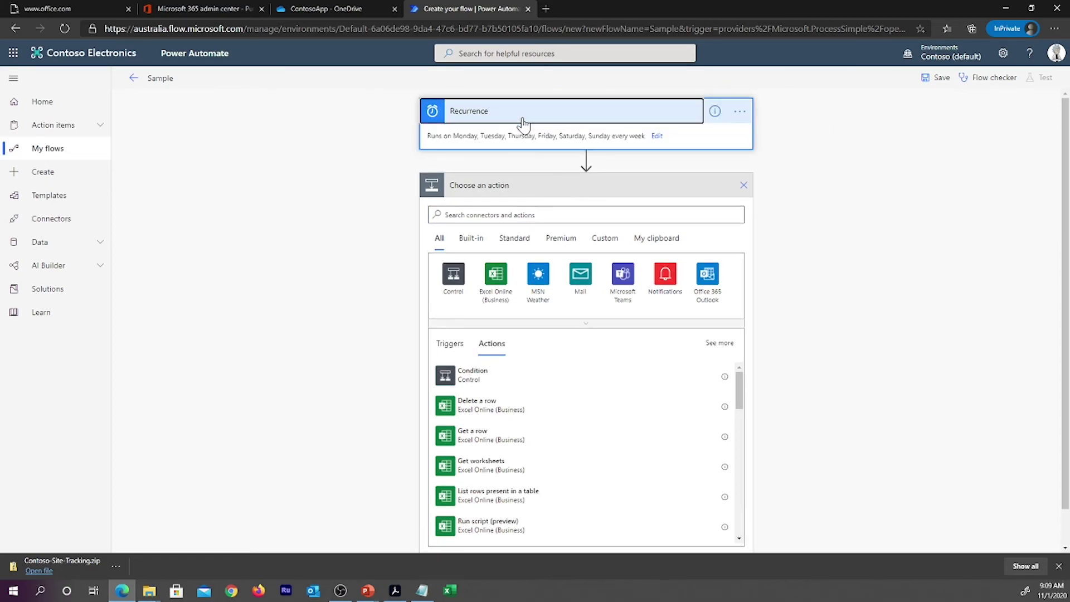
pyautogui.click(657, 135)
pyautogui.click(501, 202)
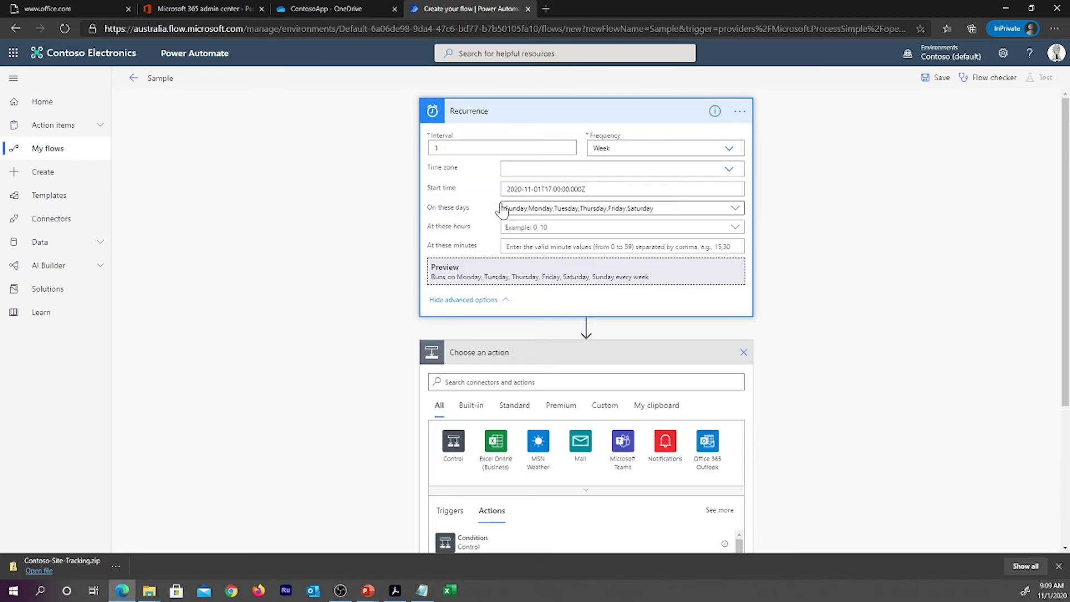